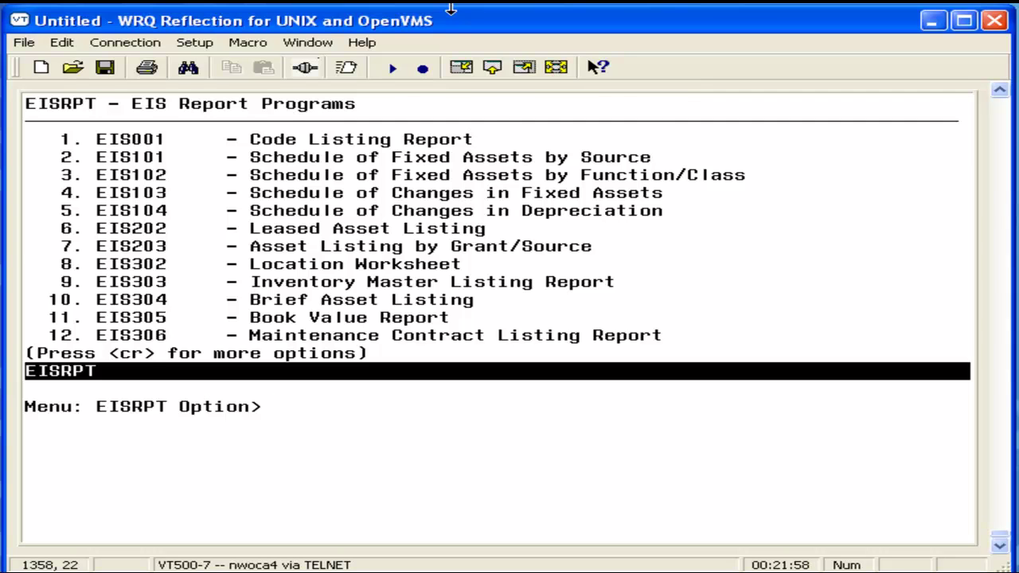
# - Launch EIS102 (option 3), exclude no entities, and list the report options with ?
pyautogui.write('3')
pyautogui.press('Return')
pyautogui.press('Return')
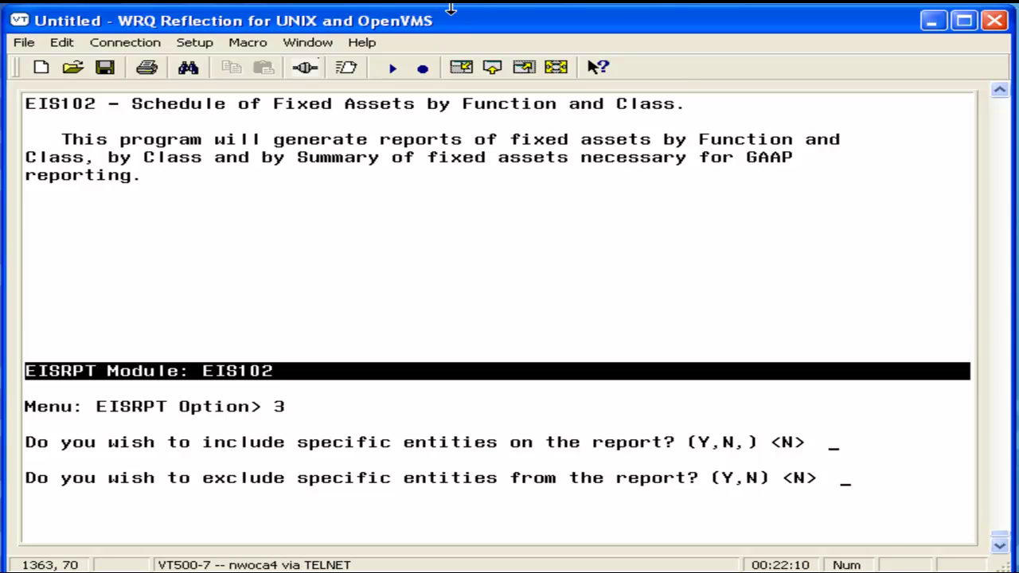
pyautogui.press('Return')
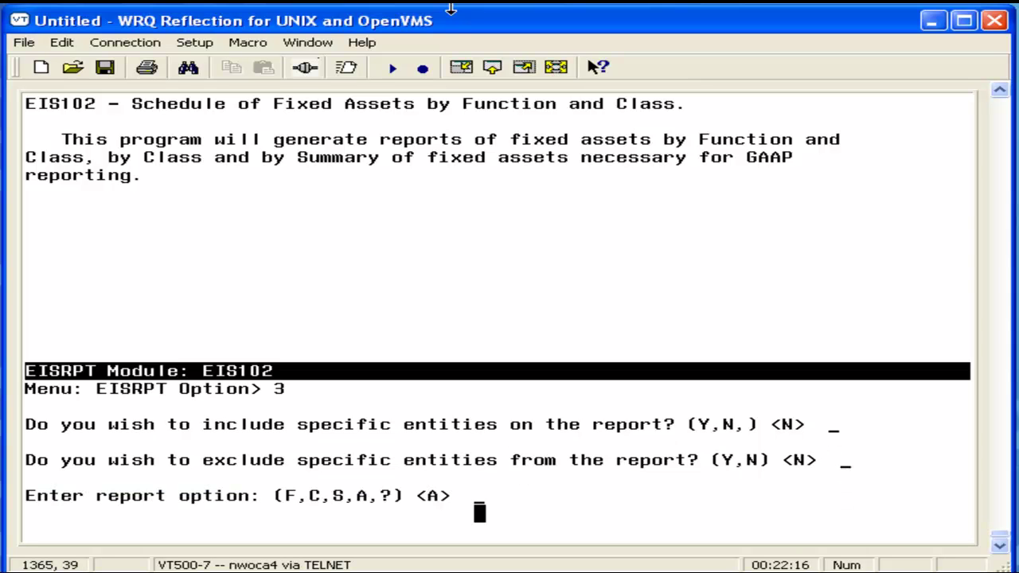
pyautogui.write('?')
pyautogui.press('Return')
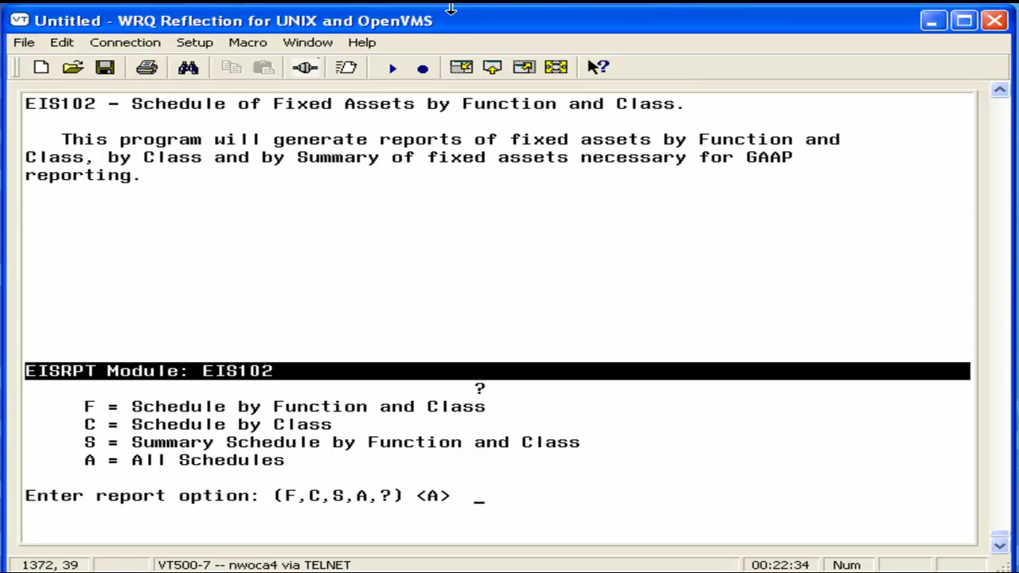
# - Generate the Function and Class schedule (option F) for date 201006 into EIS102D.TXT
pyautogui.write('F')
pyautogui.press('Return')
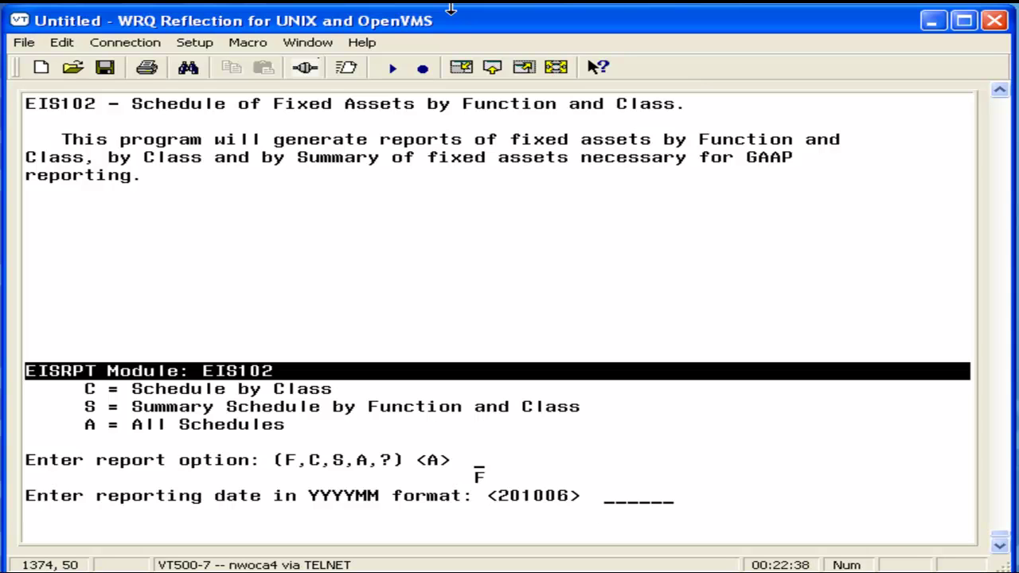
pyautogui.press('Return')
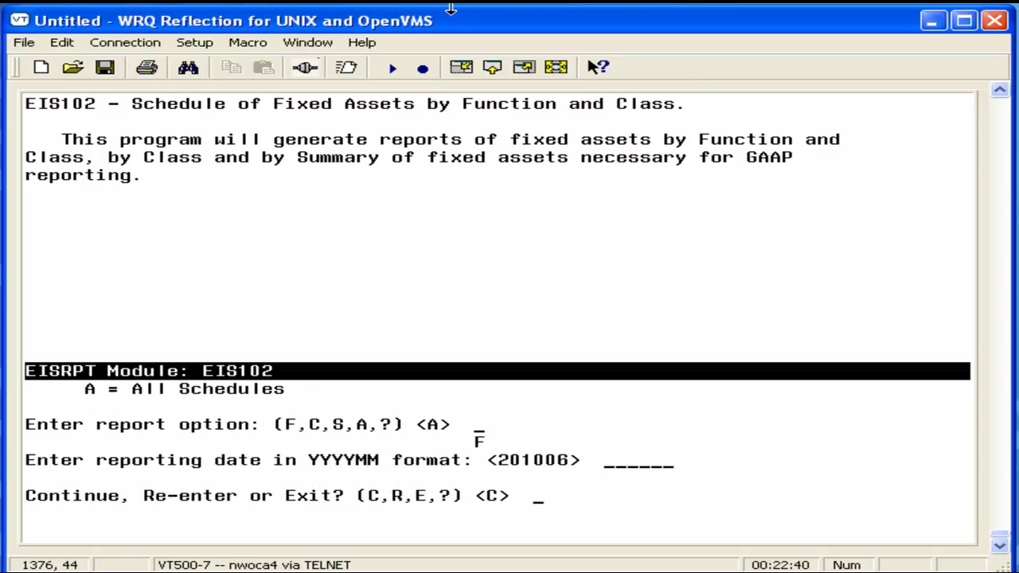
pyautogui.press('Return')
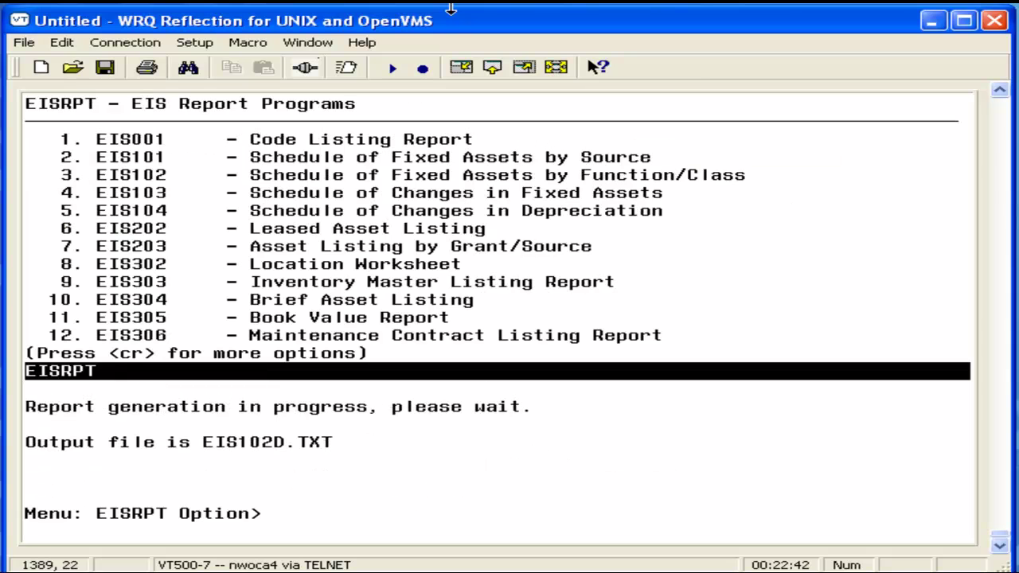
# - View EIS102D.TXT and highlight the 1110 Elem. Instruction and 0100 Land and Improvements lines
pyautogui.write('EXIT')
pyautogui.press('Return')
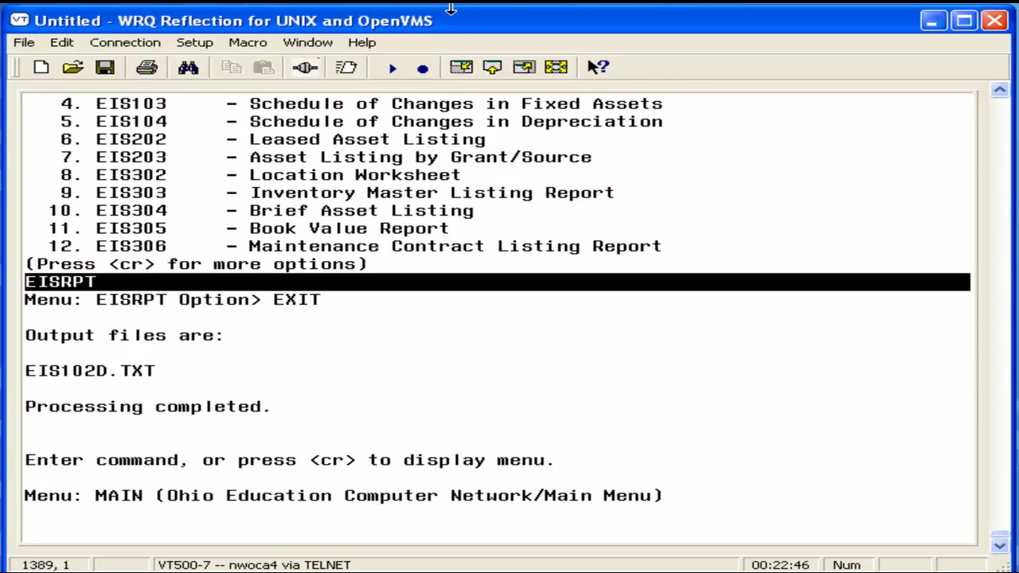
pyautogui.write('v')
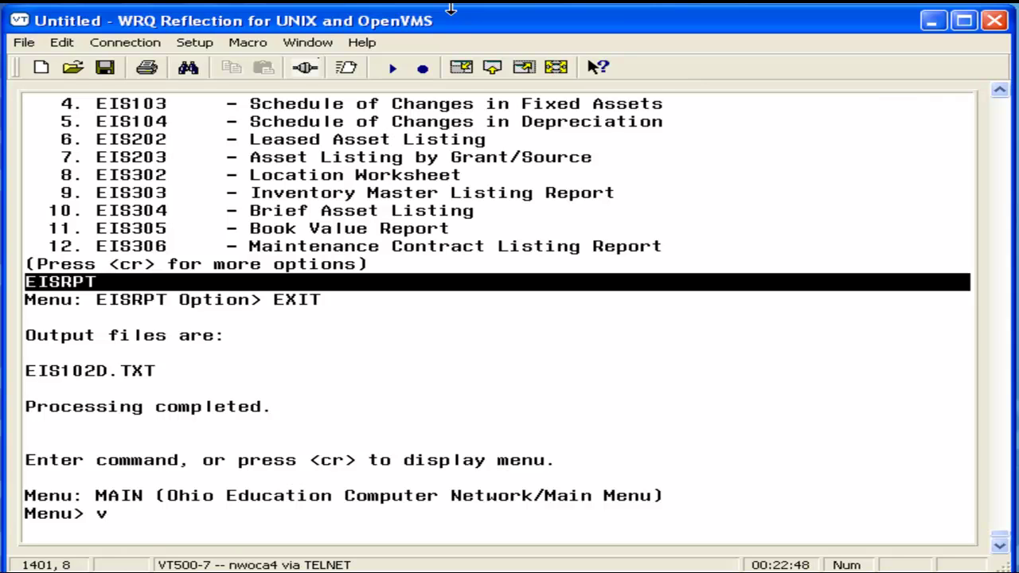
pyautogui.write('iew eis102d.txt')
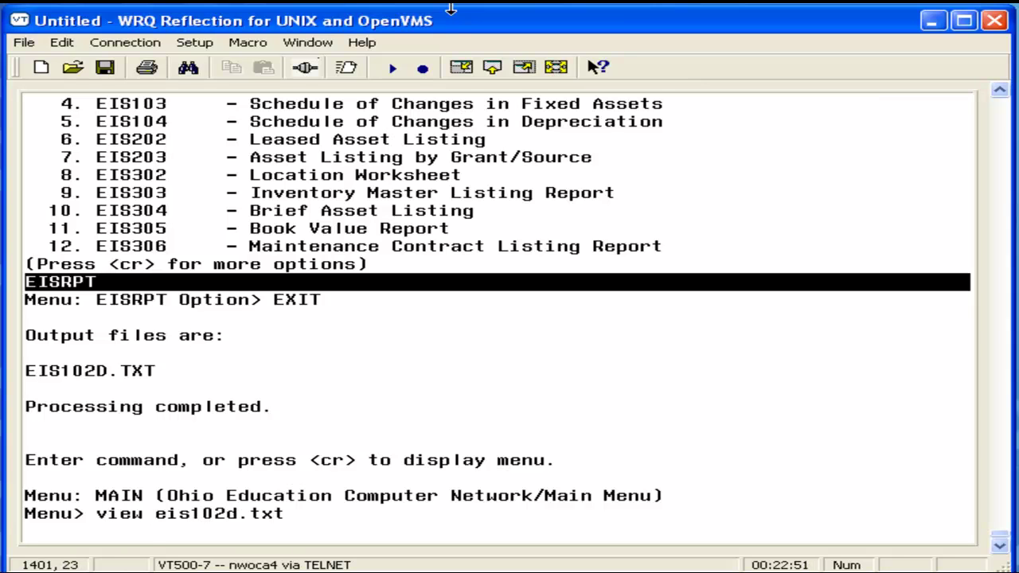
pyautogui.press('Return')
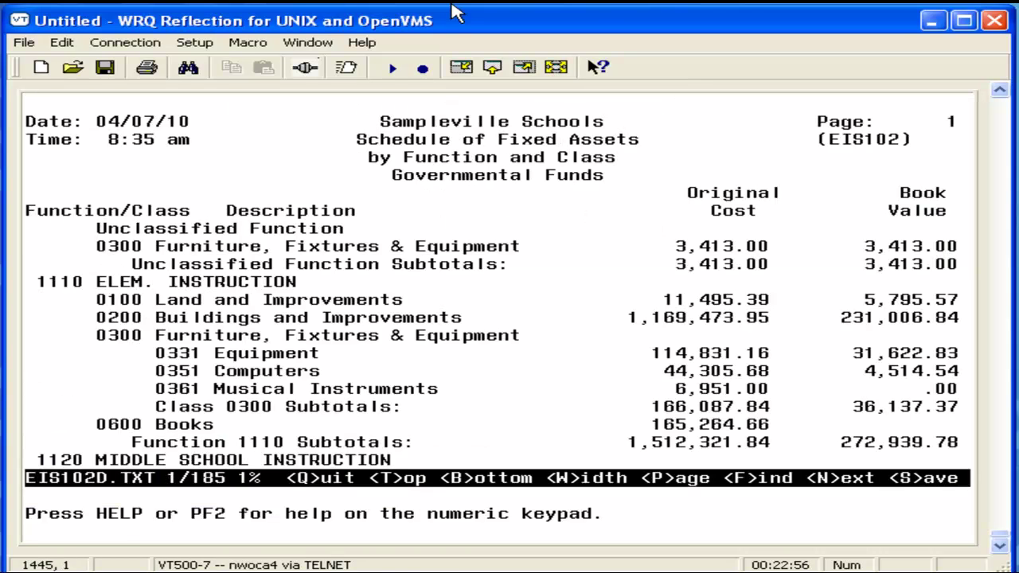
pyautogui.moveTo(37, 282); pyautogui.dragTo(296, 284)
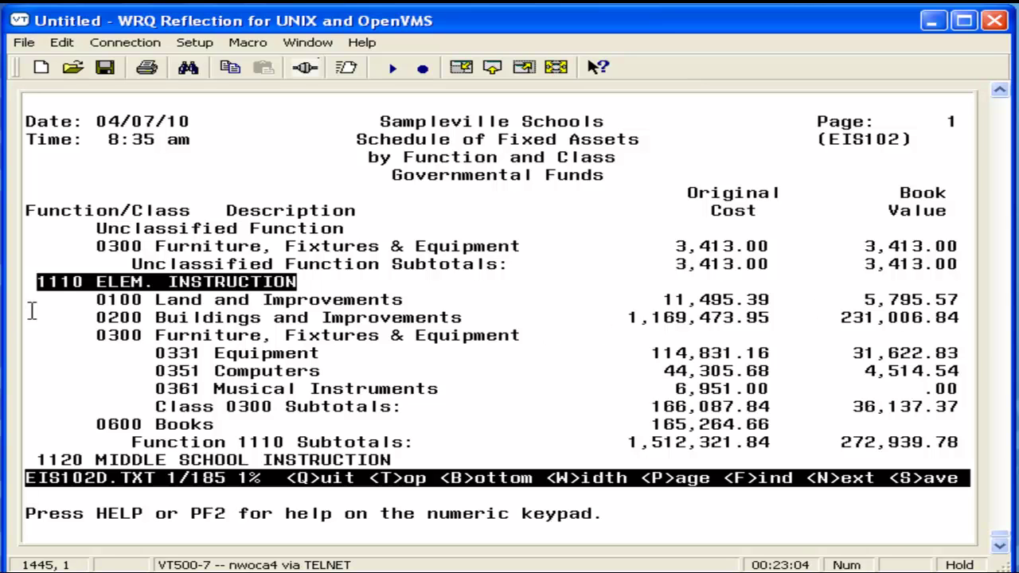
pyautogui.moveTo(97, 300); pyautogui.dragTo(393, 303)
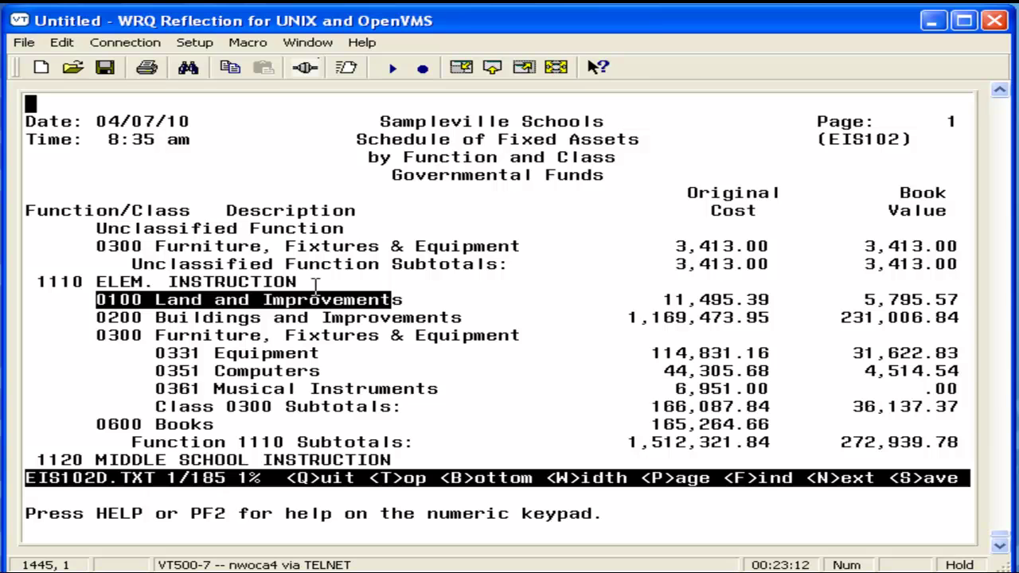
# - Quit the viewer and relaunch EIS102 (option 3) from the eisrpt menu
pyautogui.press('q')
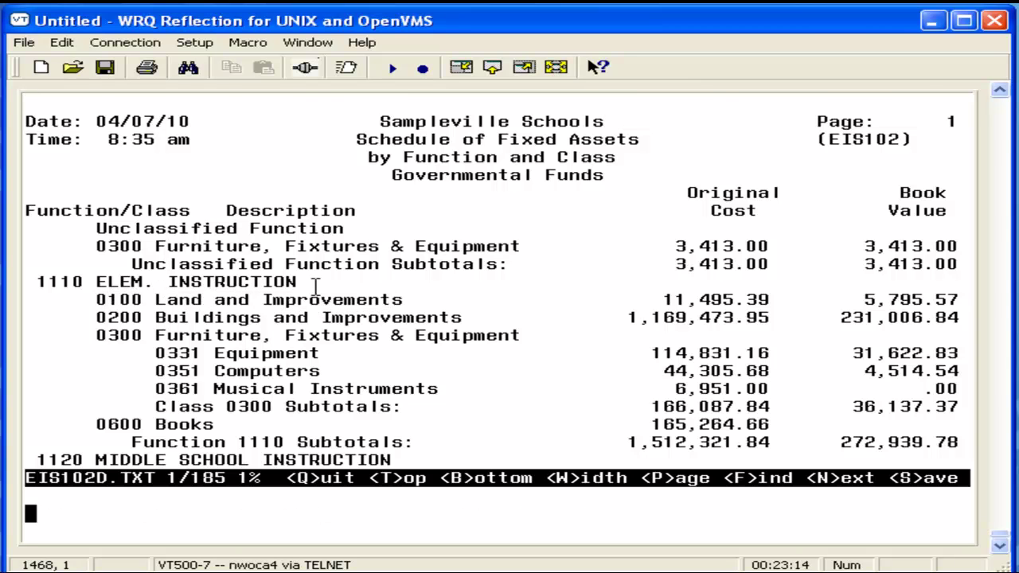
pyautogui.write('eisrpt')
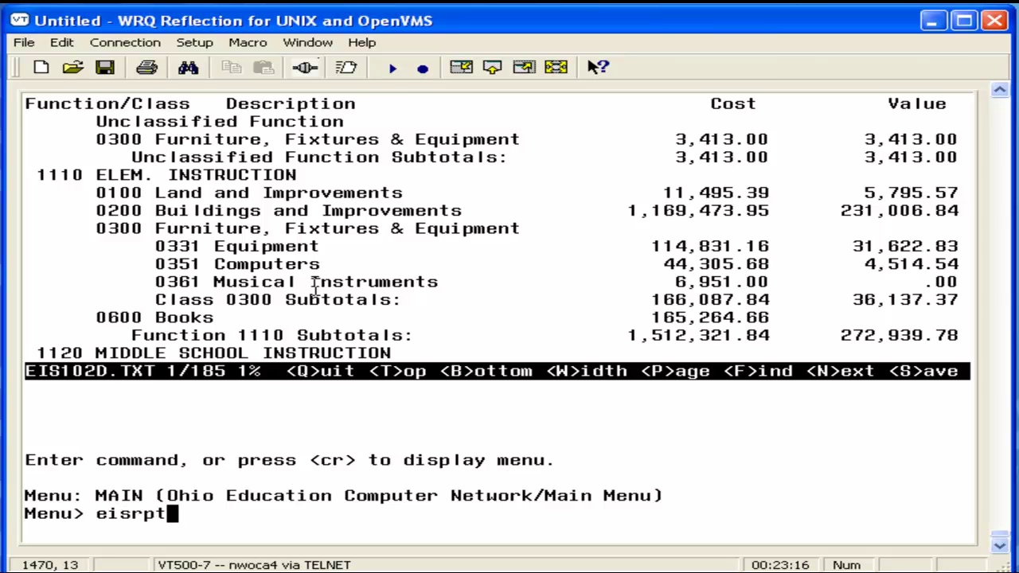
pyautogui.press('Return')
pyautogui.press('Return')
pyautogui.write('3')
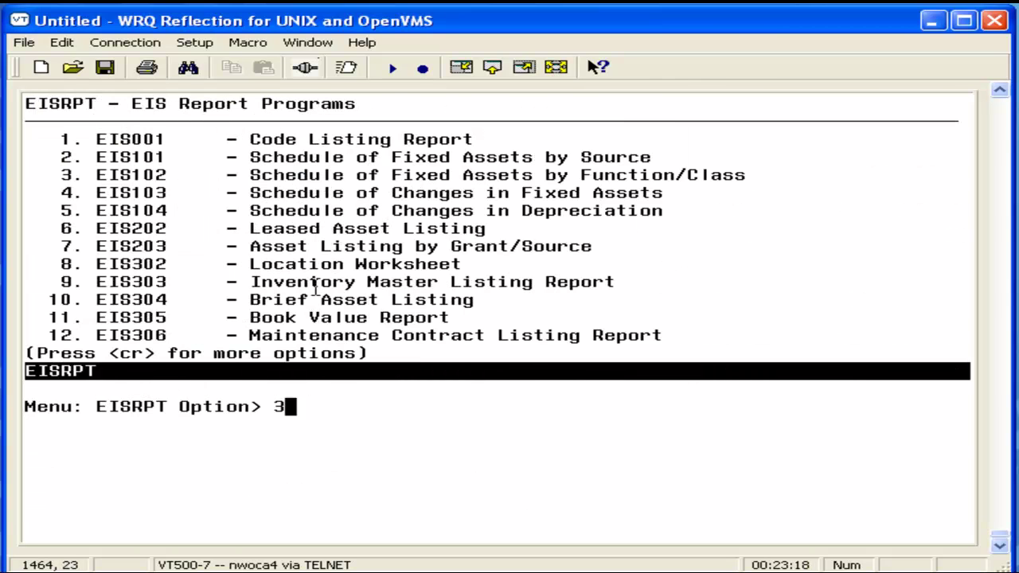
pyautogui.press('Return')
pyautogui.press('Return')
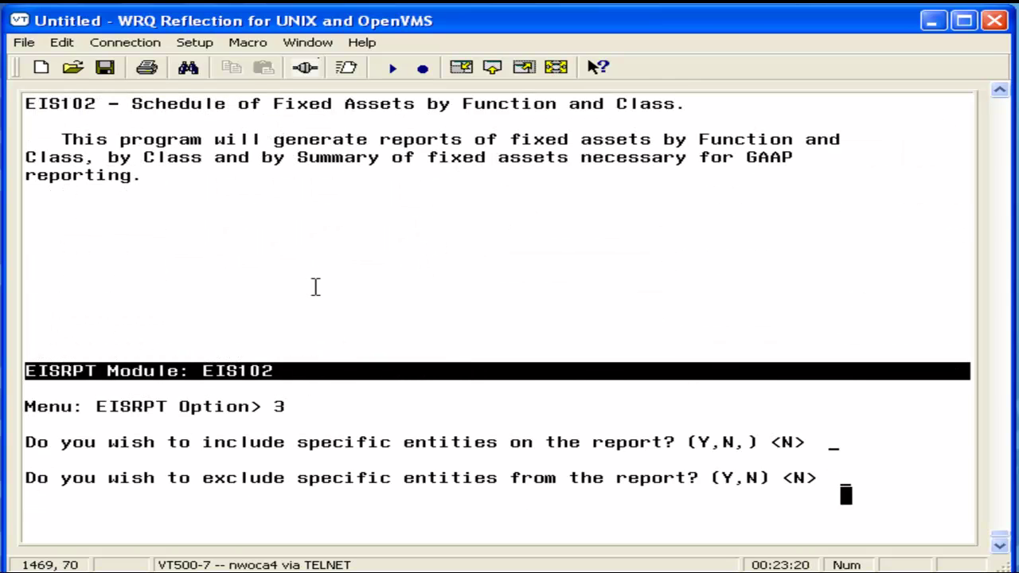
# - Generate the by-Class schedule (option C) with default date, then view EIS102D.TXT
pyautogui.press('Return')
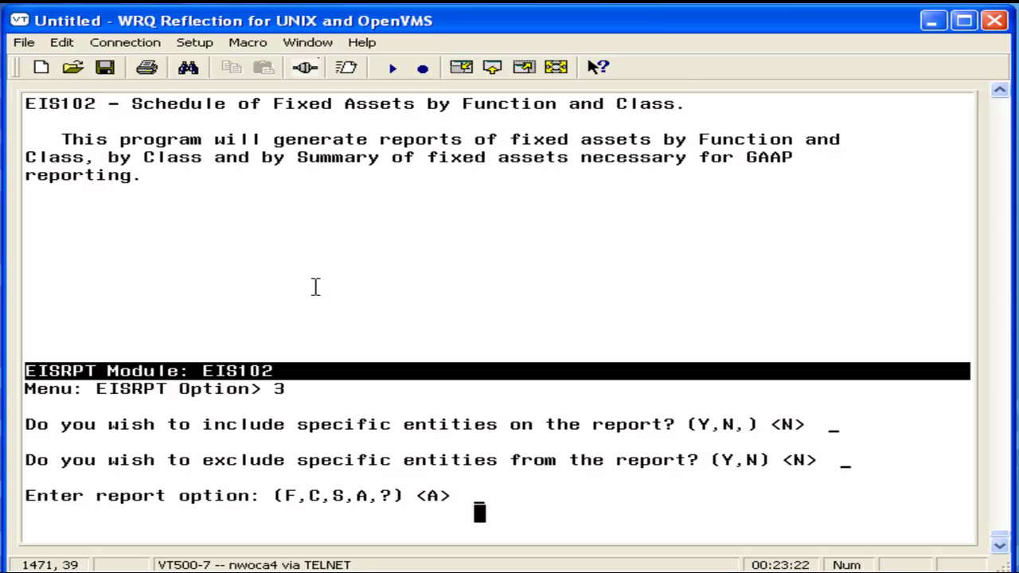
pyautogui.write('C')
pyautogui.press('Return')
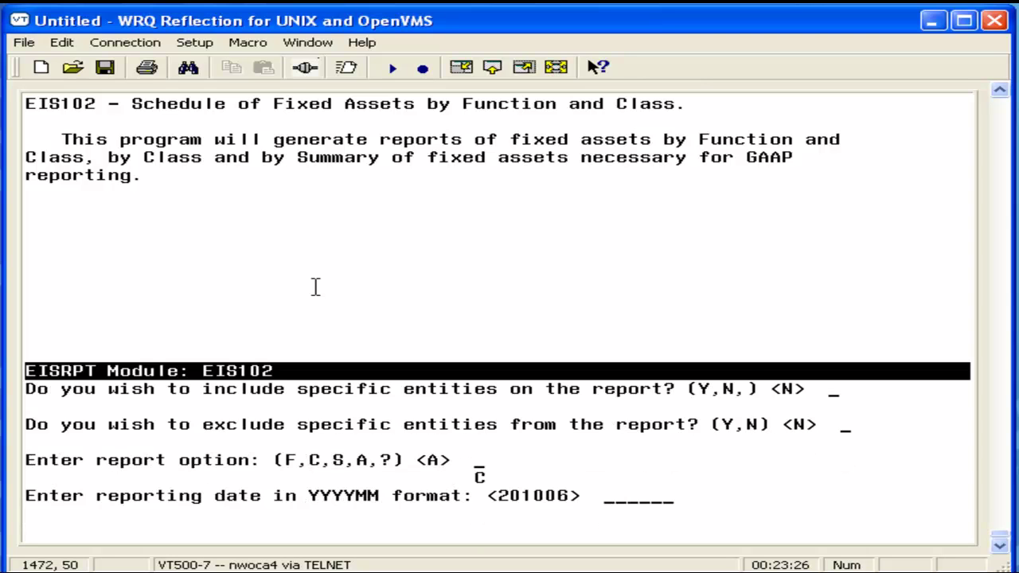
pyautogui.press('Return')
pyautogui.press('Return')
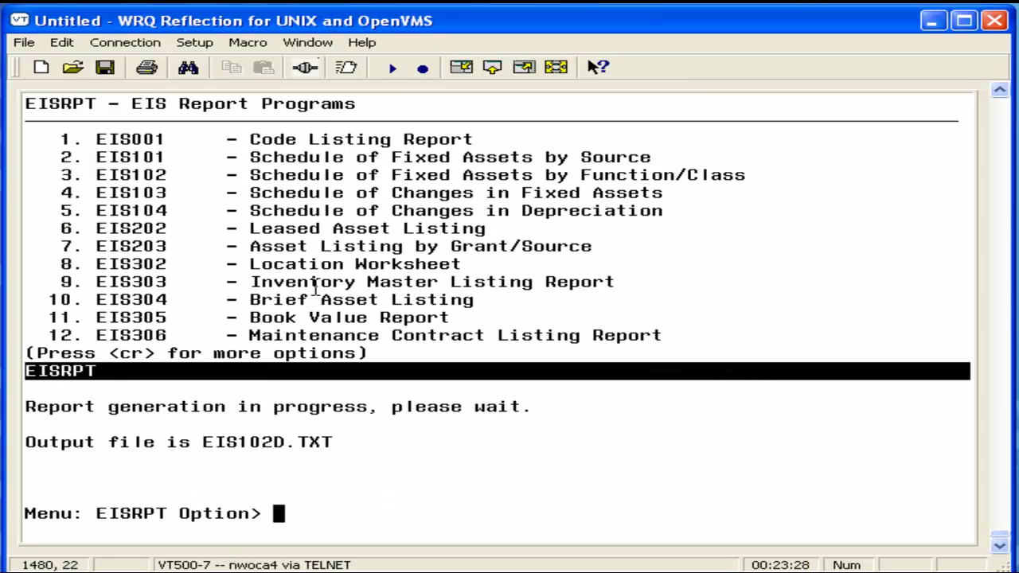
pyautogui.write('EXIT')
pyautogui.press('Return')
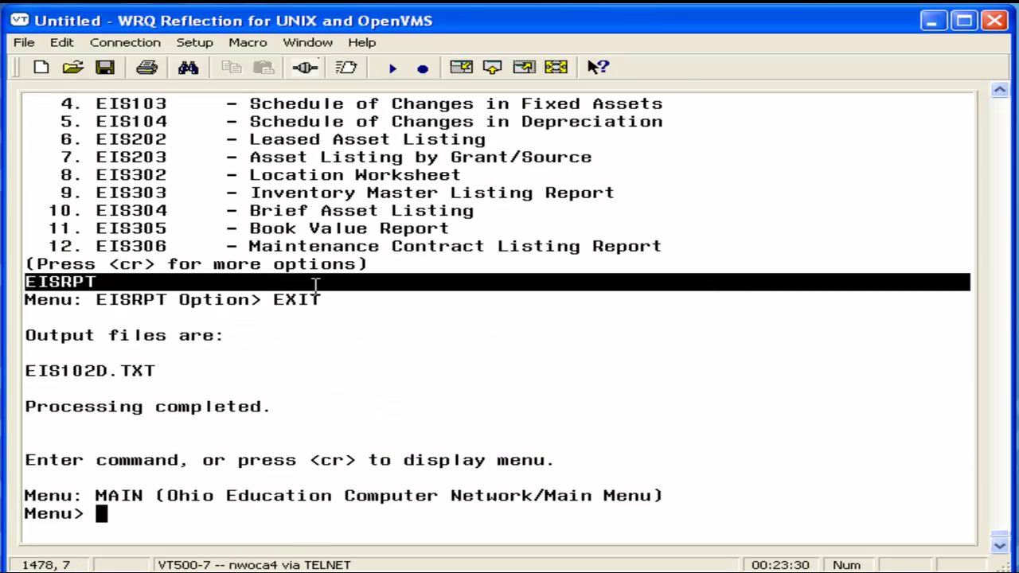
pyautogui.write('view eis102d')
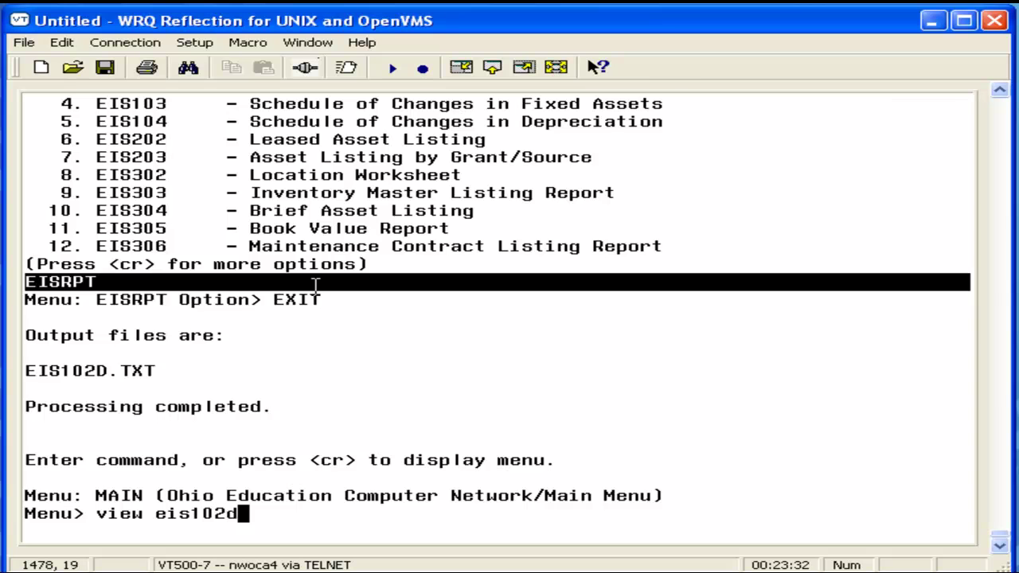
pyautogui.write('.txtx')
pyautogui.press('Return')
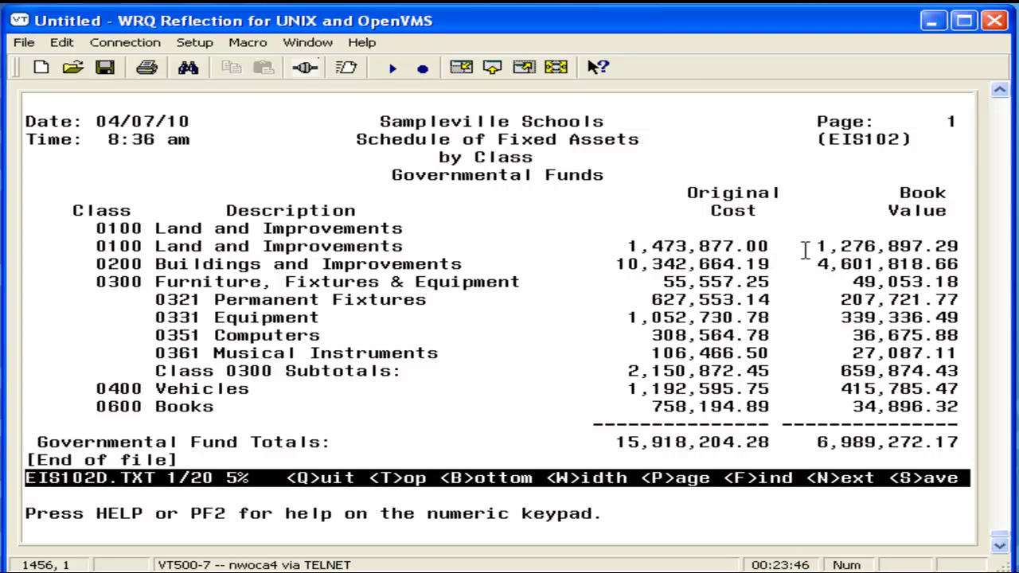
# - Quit the viewer and relaunch EIS102 (option 3) from the eisrpt menu
pyautogui.press('q')
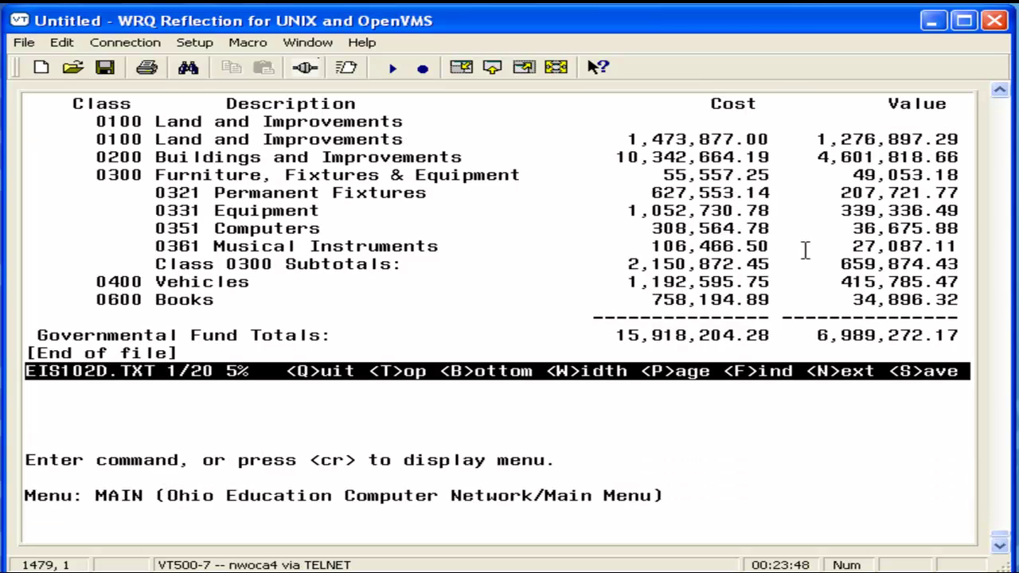
pyautogui.write('eisrpt')
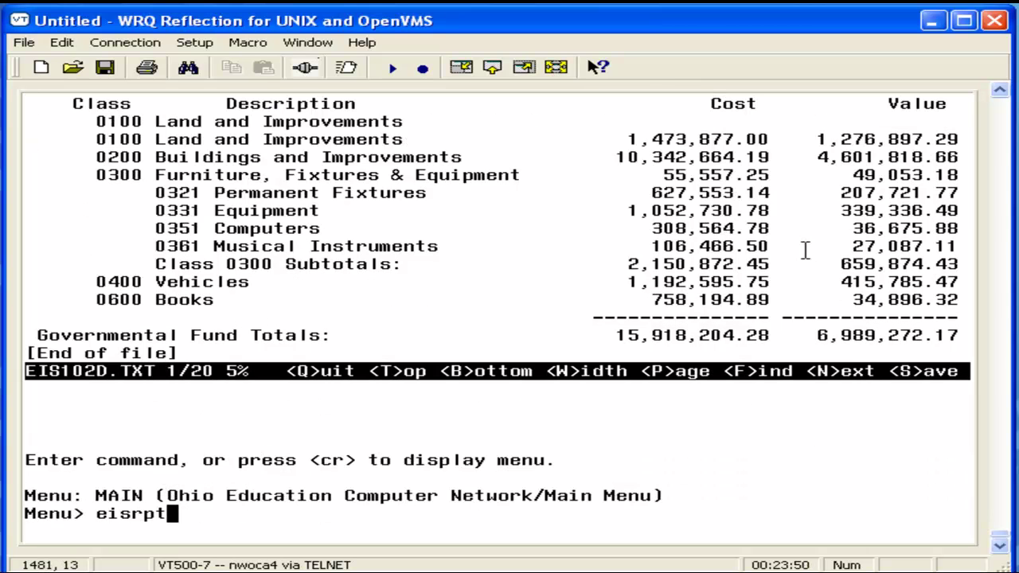
pyautogui.press('Return')
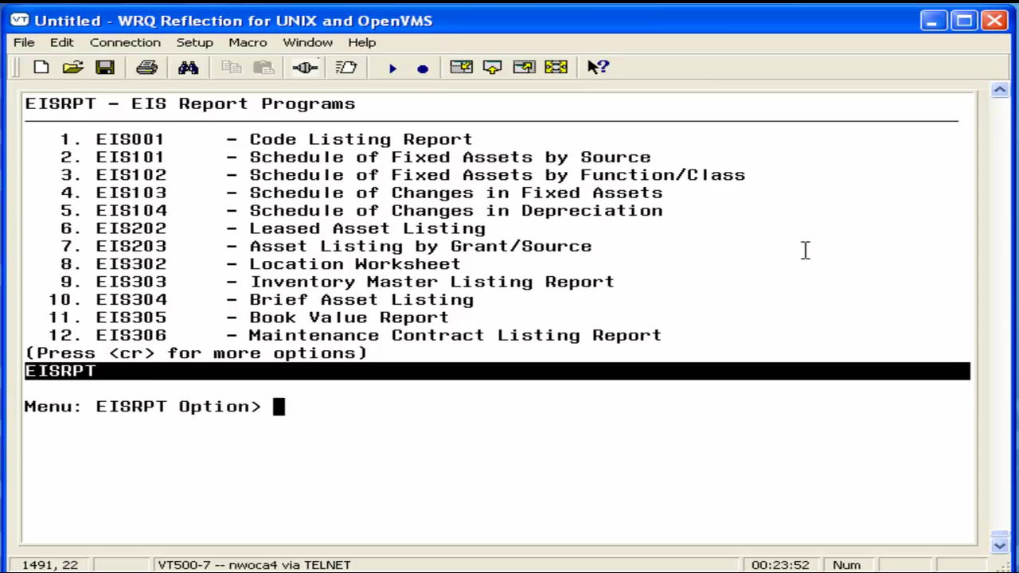
pyautogui.write('3')
pyautogui.press('Return')
# - Generate the Summary report (option S) at original cost, without function-digit summarizing, into EIS102S.TXT
pyautogui.press('Return')
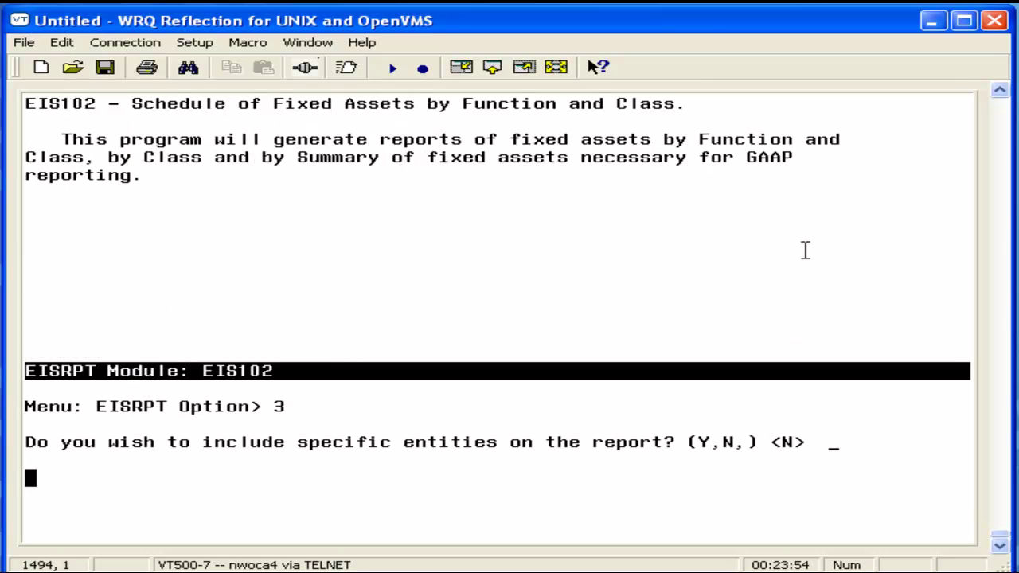
pyautogui.press('Return')
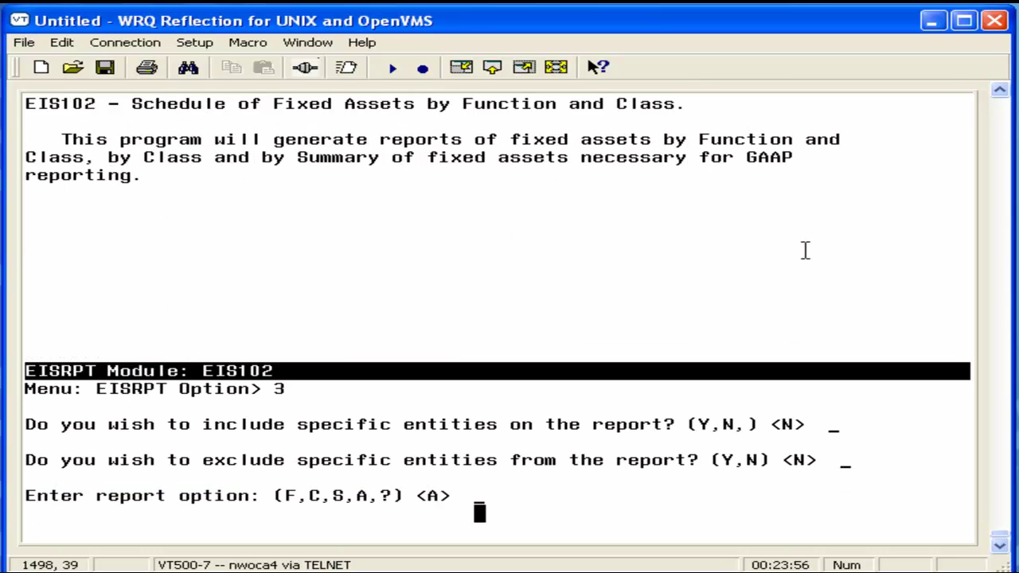
pyautogui.write('S')
pyautogui.press('Return')
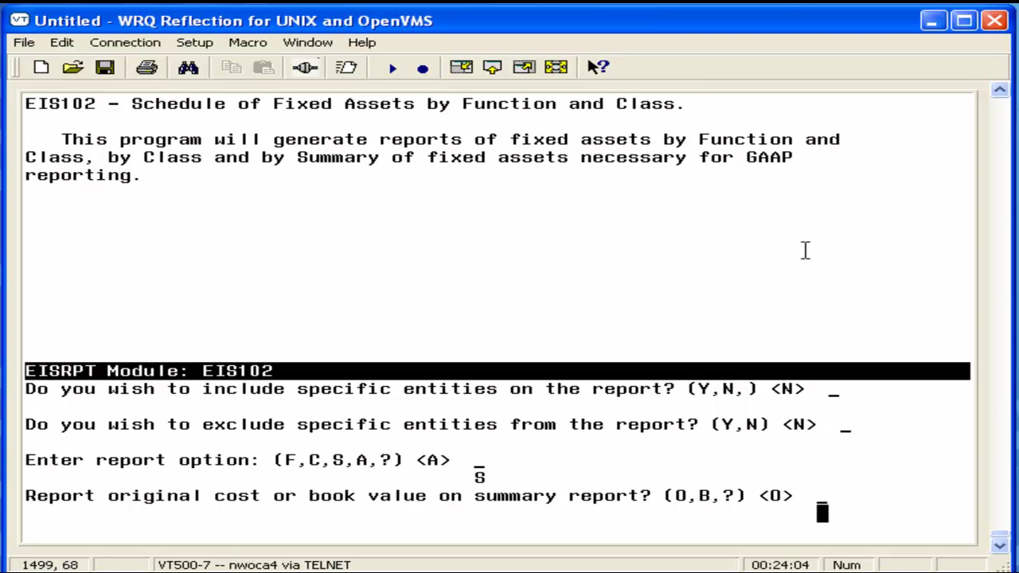
pyautogui.press('Return')
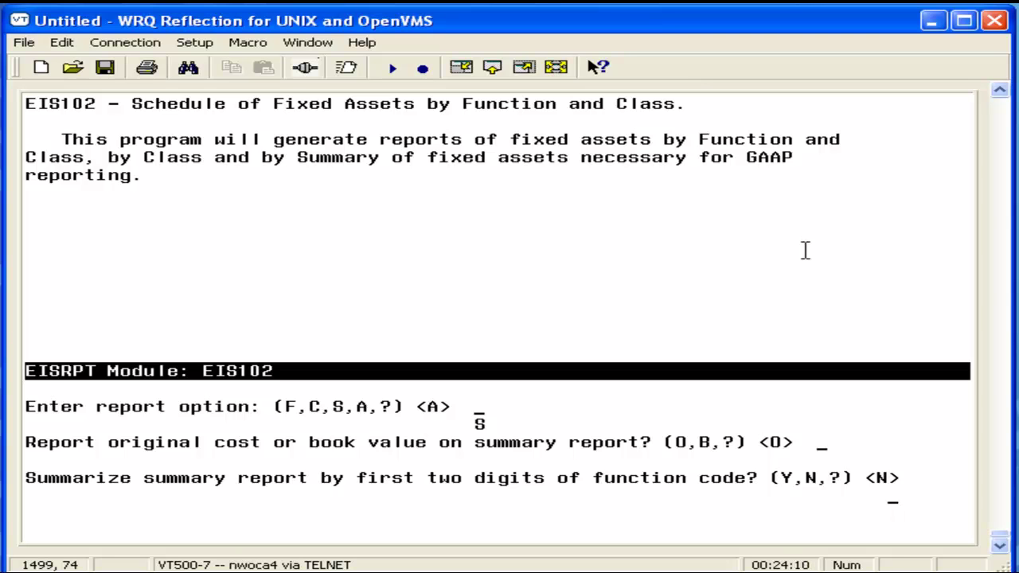
pyautogui.press('Return')
pyautogui.press('Return')
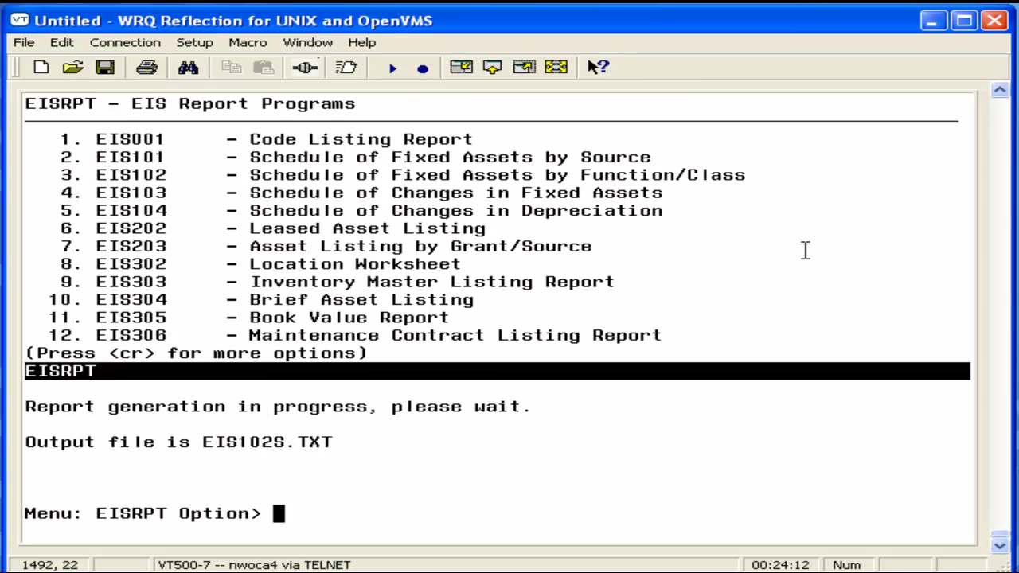
pyautogui.write('EXIT')
pyautogui.press('Return')
# - View EIS102S.TXT and highlight the 1110 Elem. Instruction and 1120 Middle School Instruction lines
pyautogui.write('v')
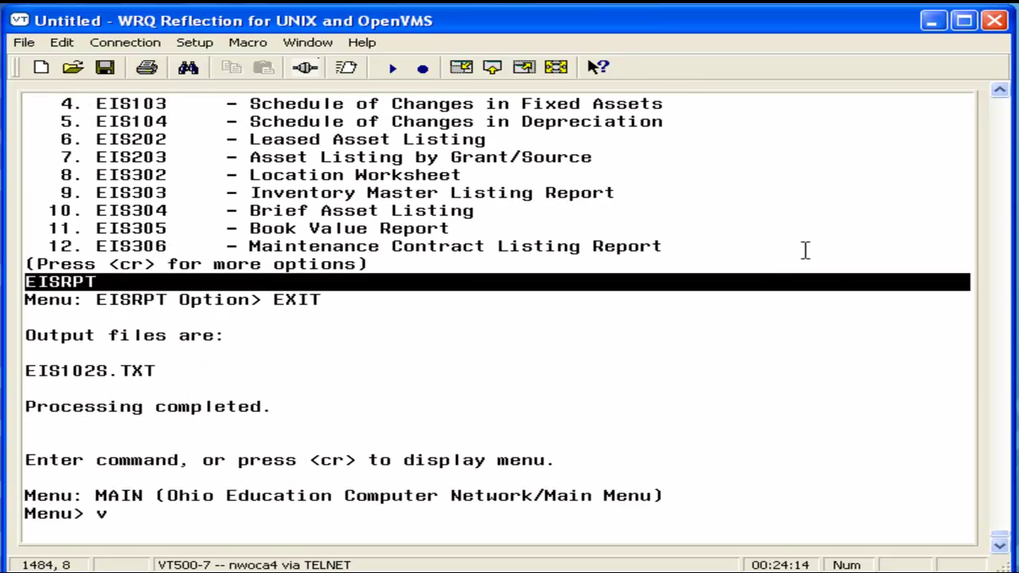
pyautogui.write('iew eis102')
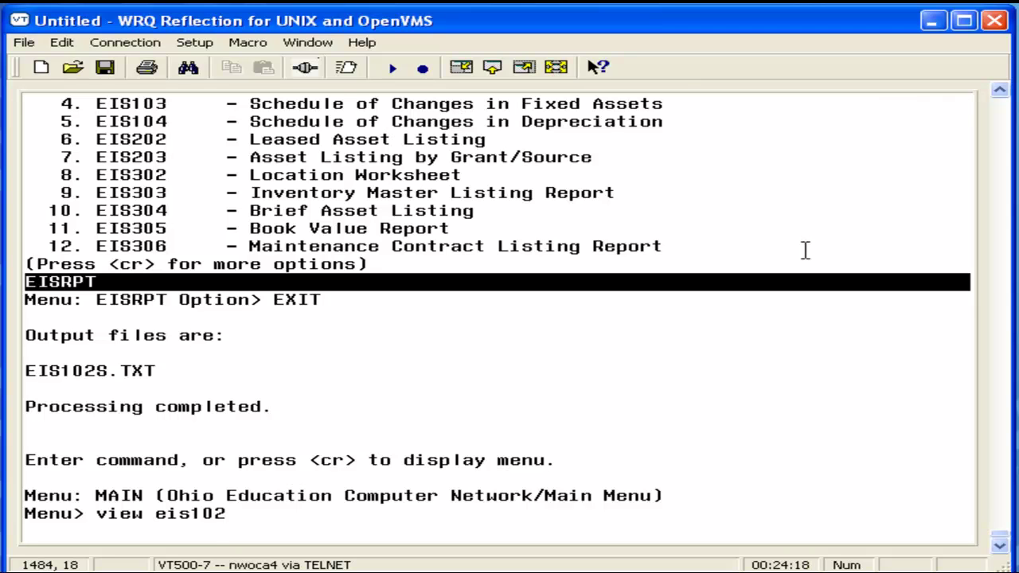
pyautogui.write('s.txt')
pyautogui.press('Return')
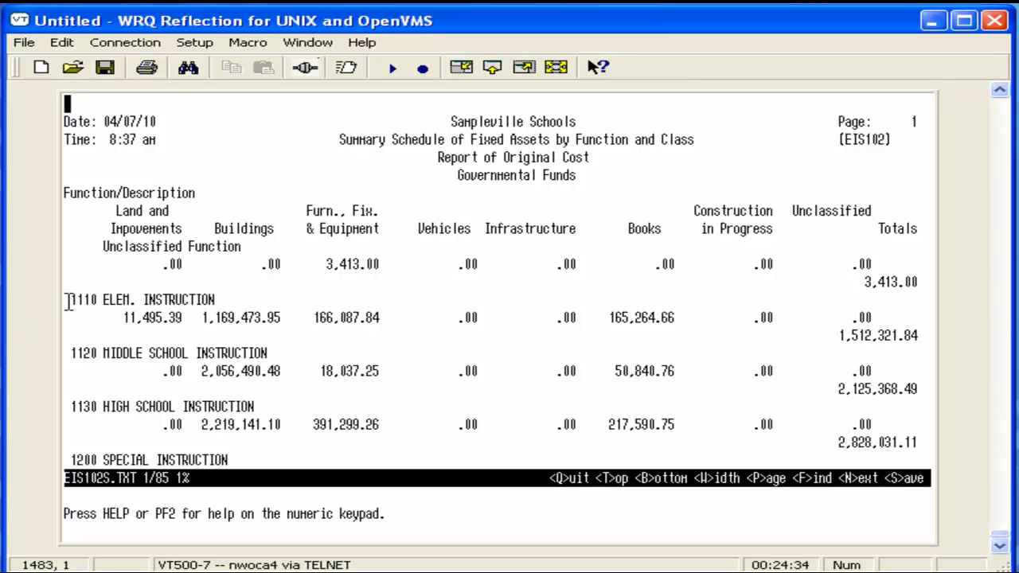
pyautogui.moveTo(70, 300); pyautogui.dragTo(222, 298)
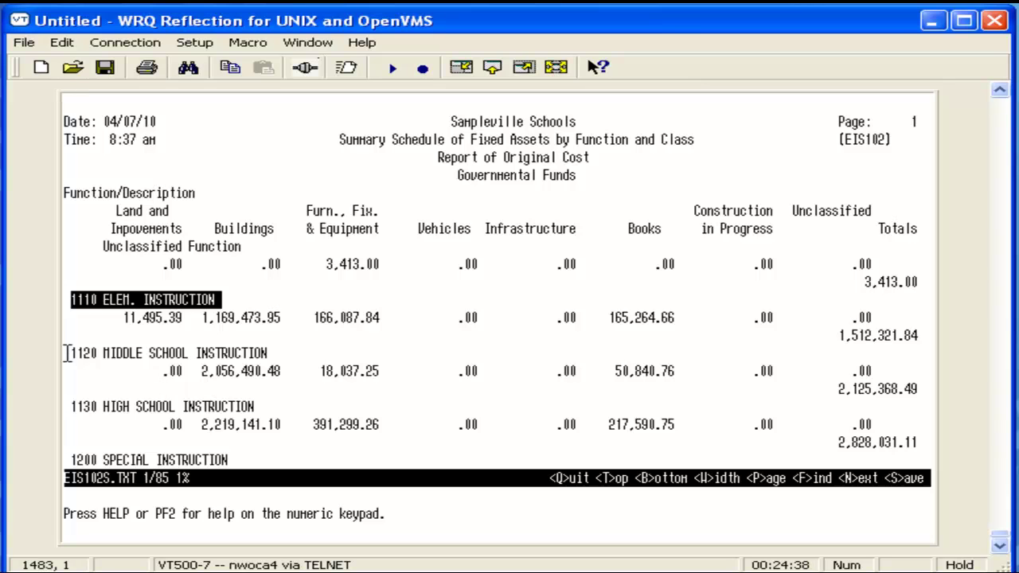
pyautogui.moveTo(69, 353); pyautogui.dragTo(281, 352)
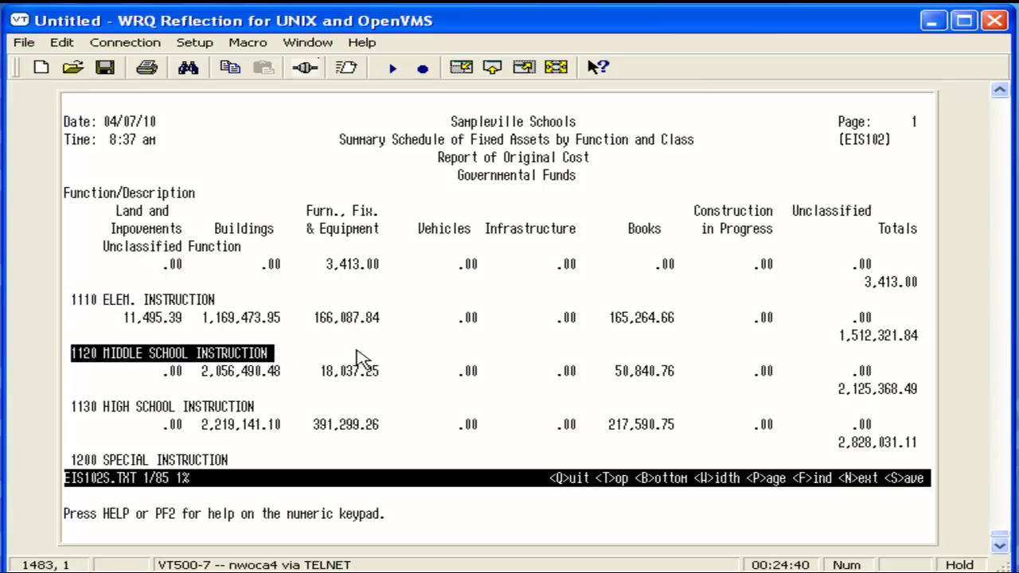
pyautogui.click(356, 350)
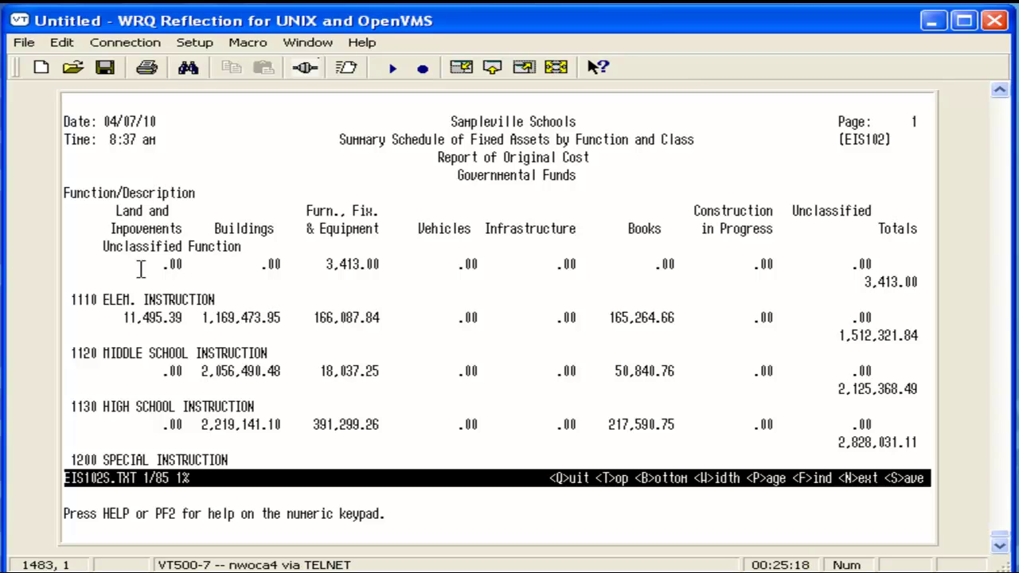
# - Highlight the Unclassified Function line showing its 3,413.00 total
pyautogui.moveTo(99, 247); pyautogui.dragTo(248, 248)
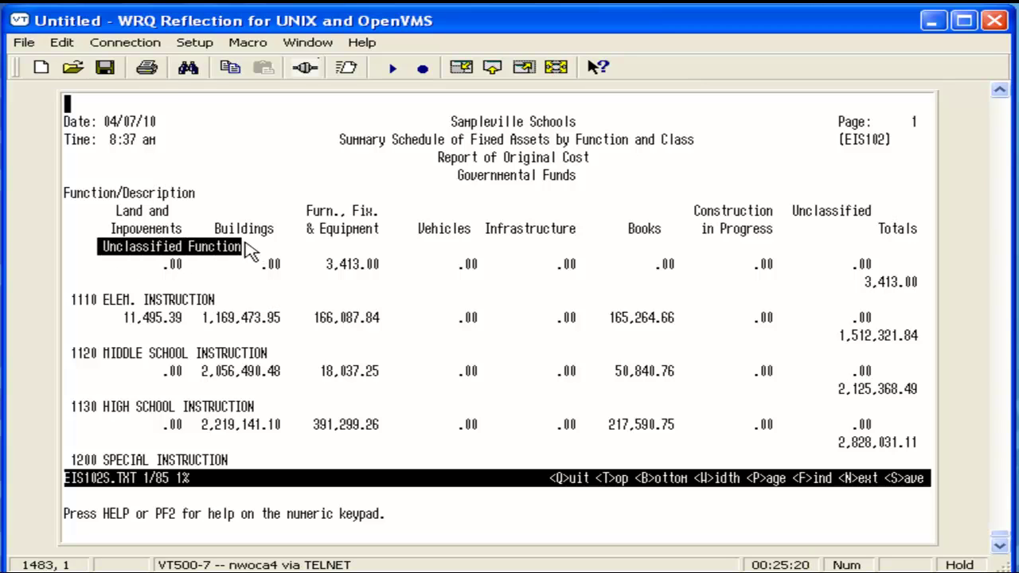